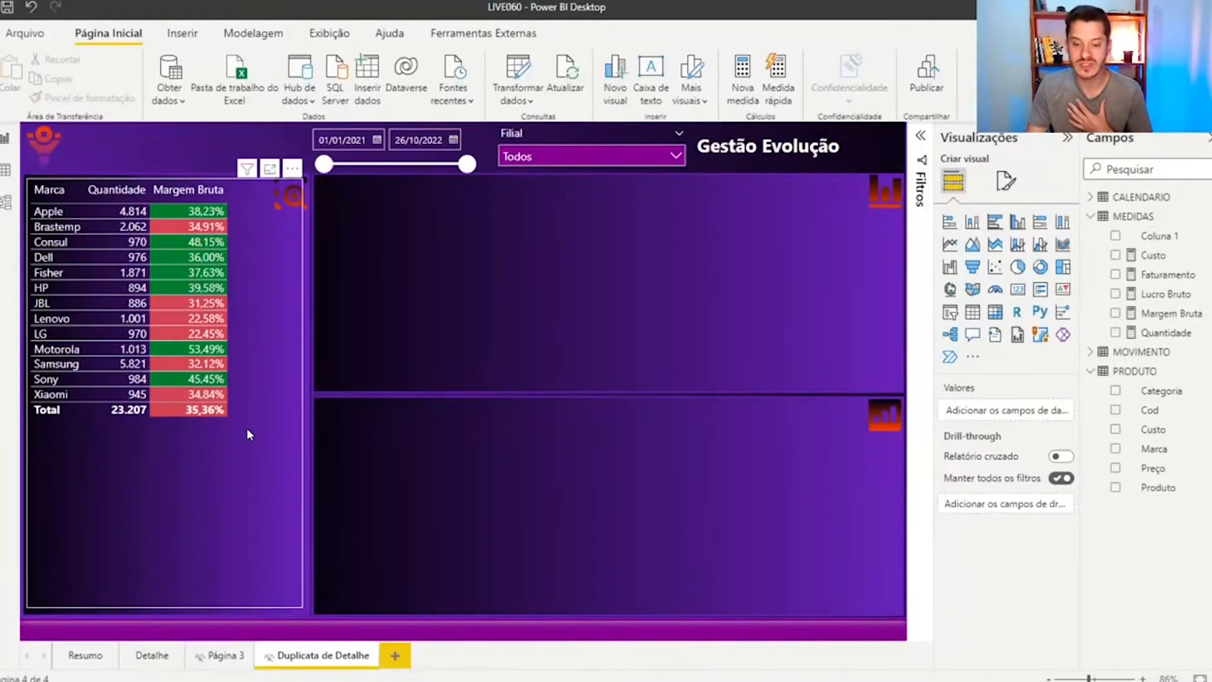
# Remove the conditional formatting from the Margem Bruta column of the brand table
pyautogui.click(436, 647)
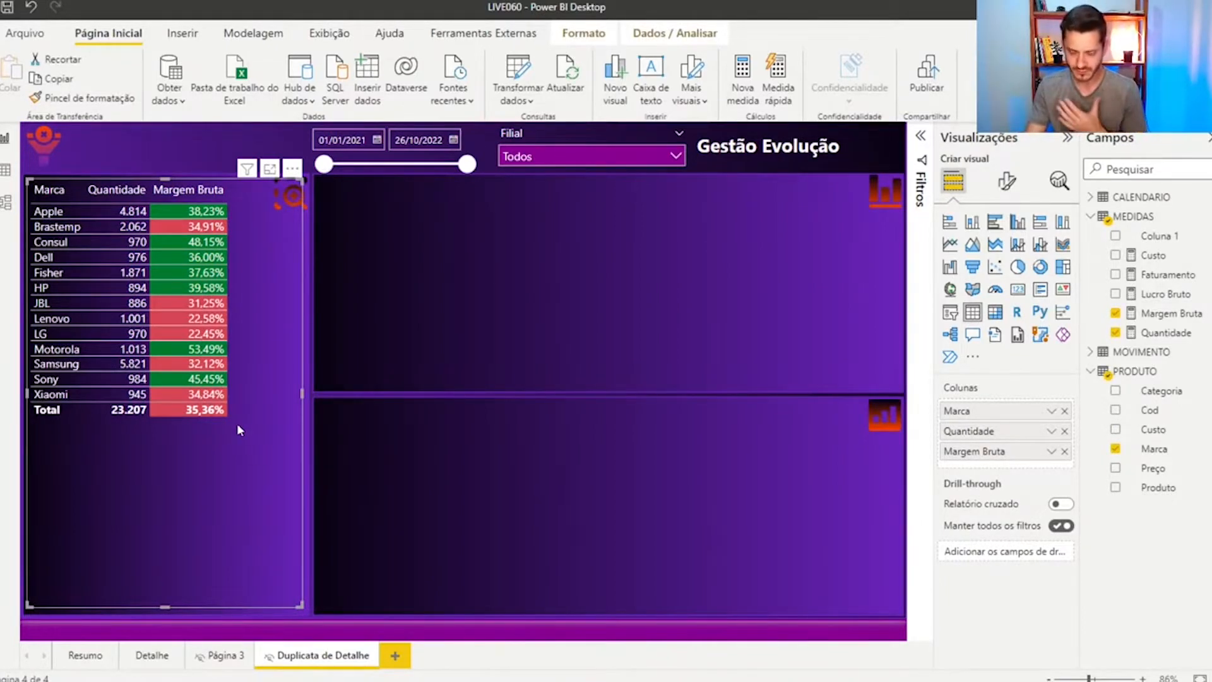
pyautogui.click(1052, 453)
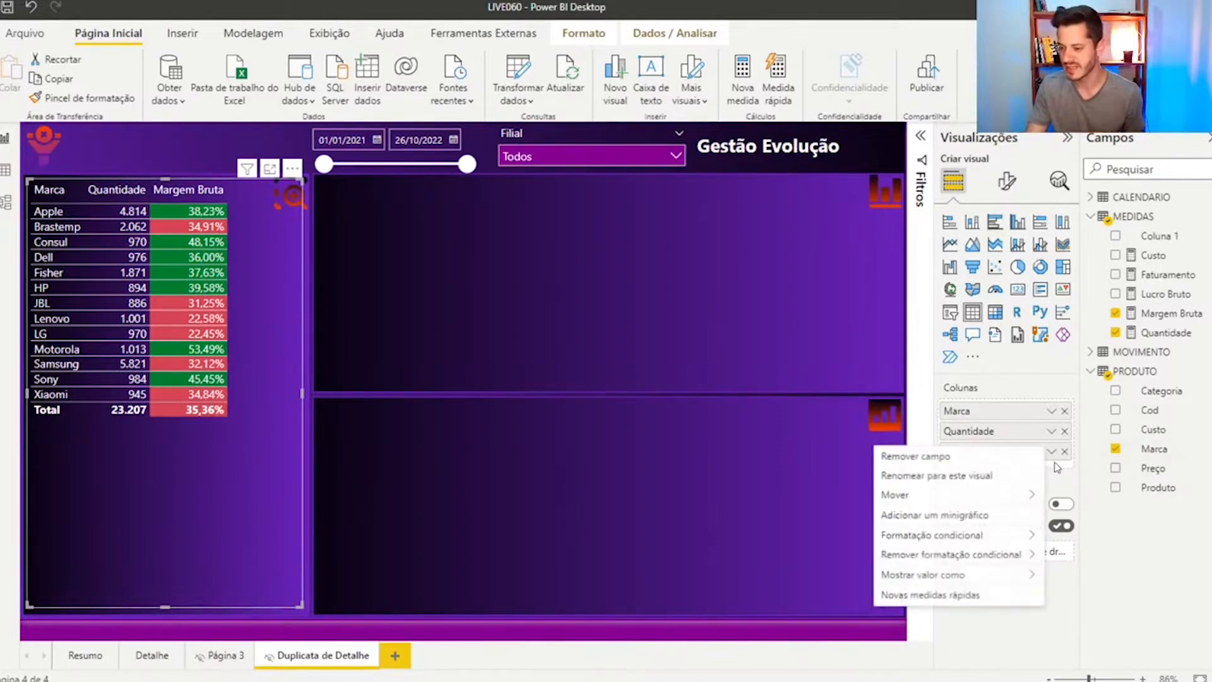
pyautogui.moveTo(1015, 538)
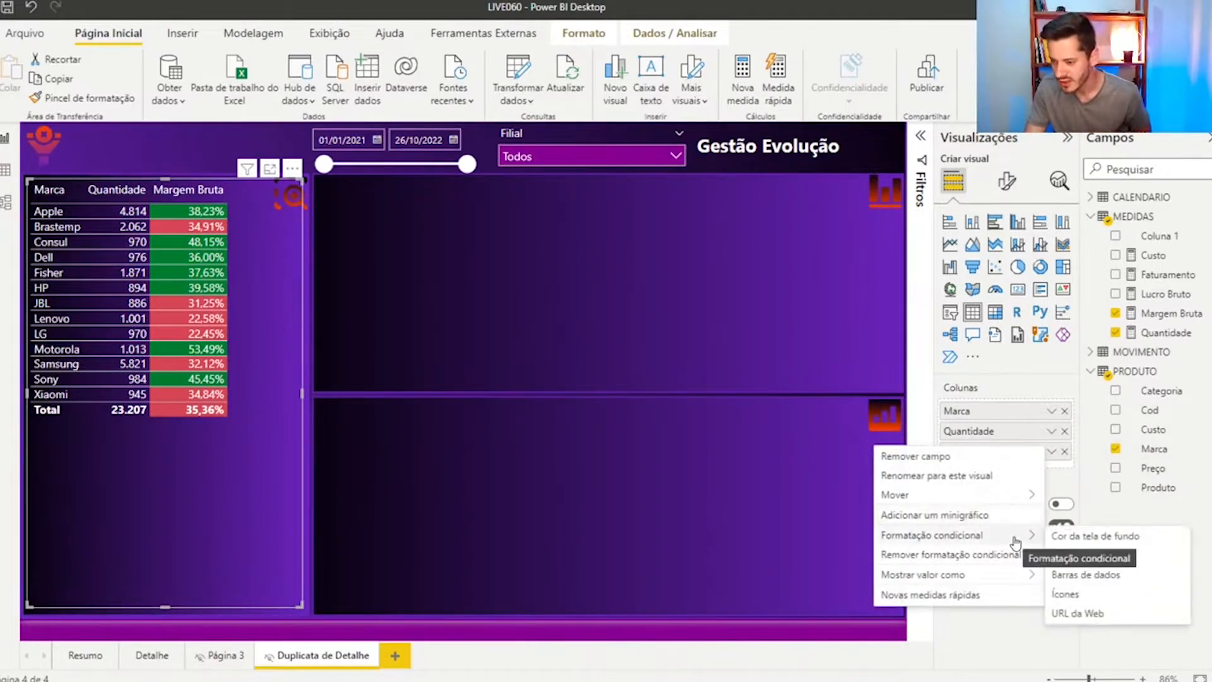
pyautogui.click(695, 512)
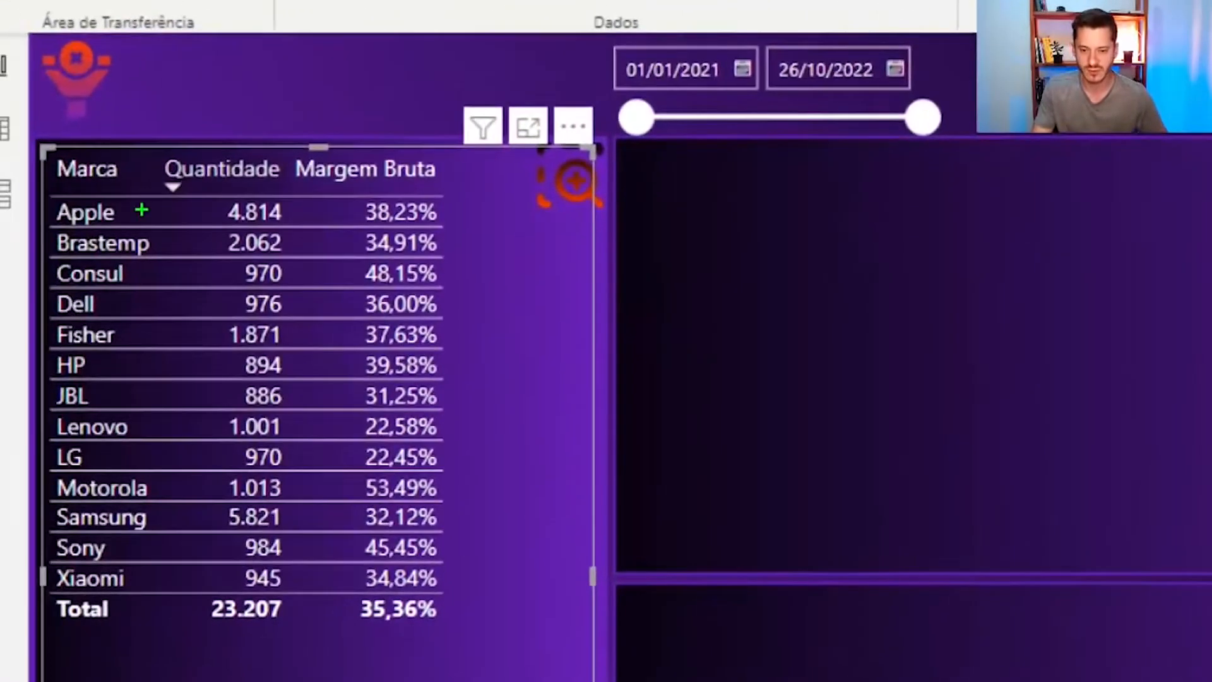
pyautogui.moveTo(144, 147)
pyautogui.mouseDown()
pyautogui.moveTo(279, 209)
pyautogui.moveTo(300, 204)
pyautogui.mouseUp()
pyautogui.press('Escape')
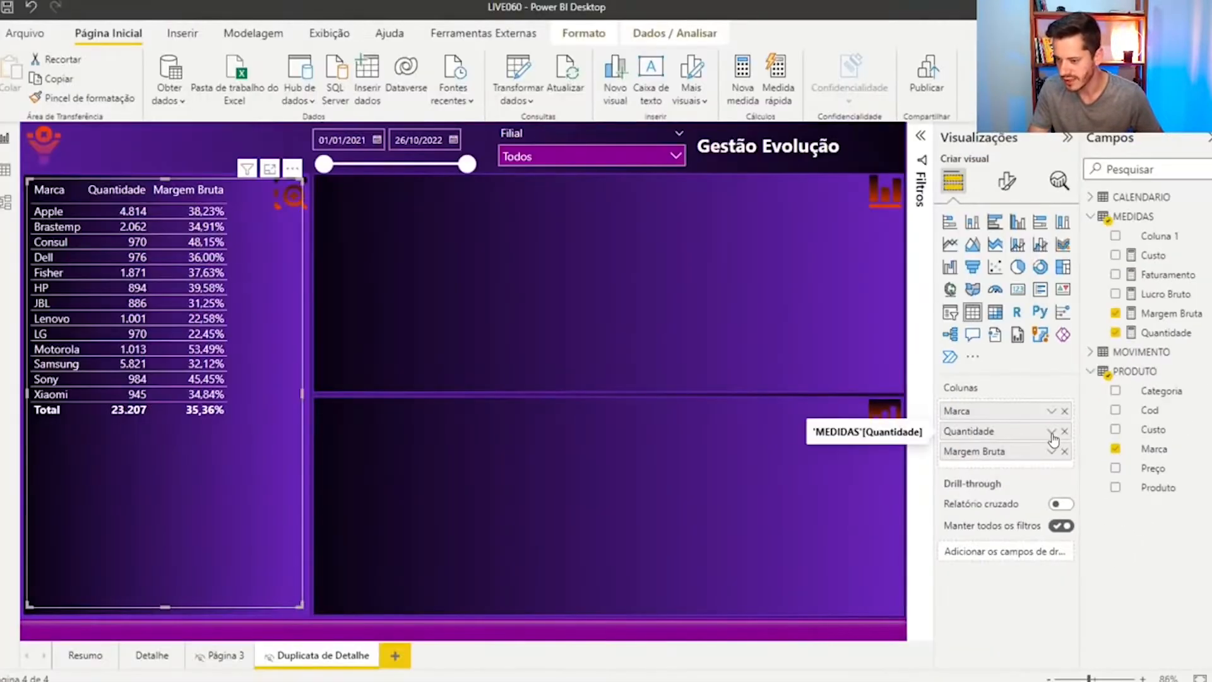
# Open background colour conditional formatting for the Quantidade column and set its format style to Regras
pyautogui.click(1060, 428)
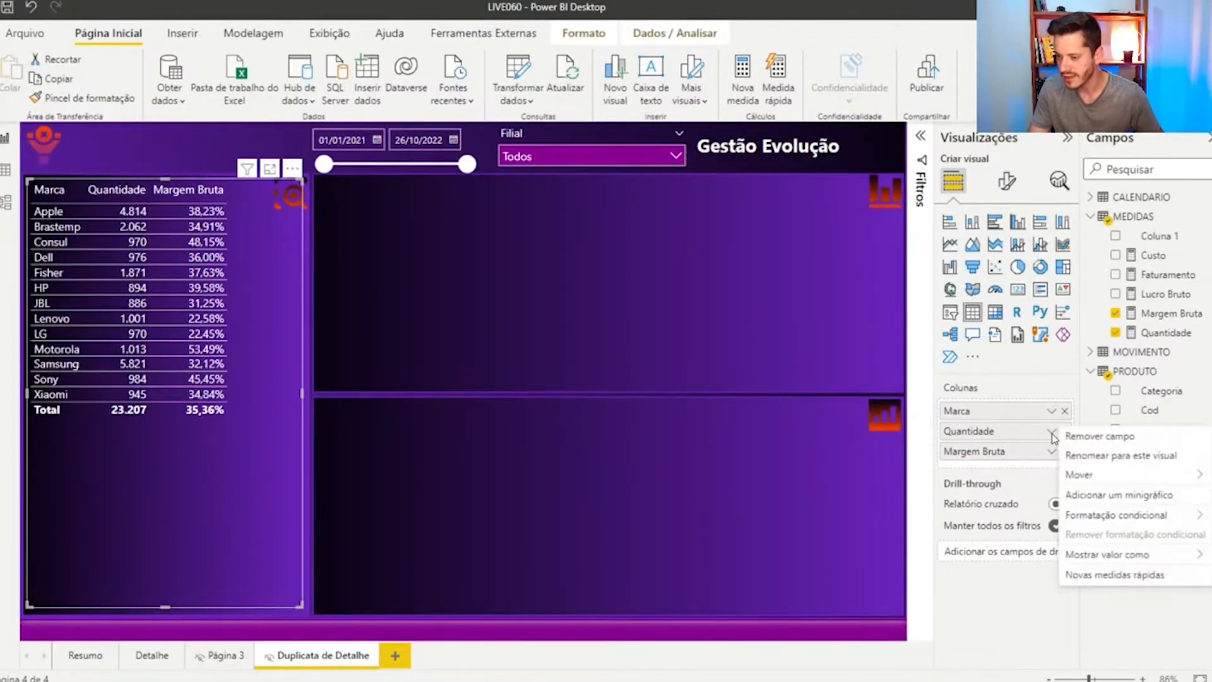
pyautogui.moveTo(1117, 517)
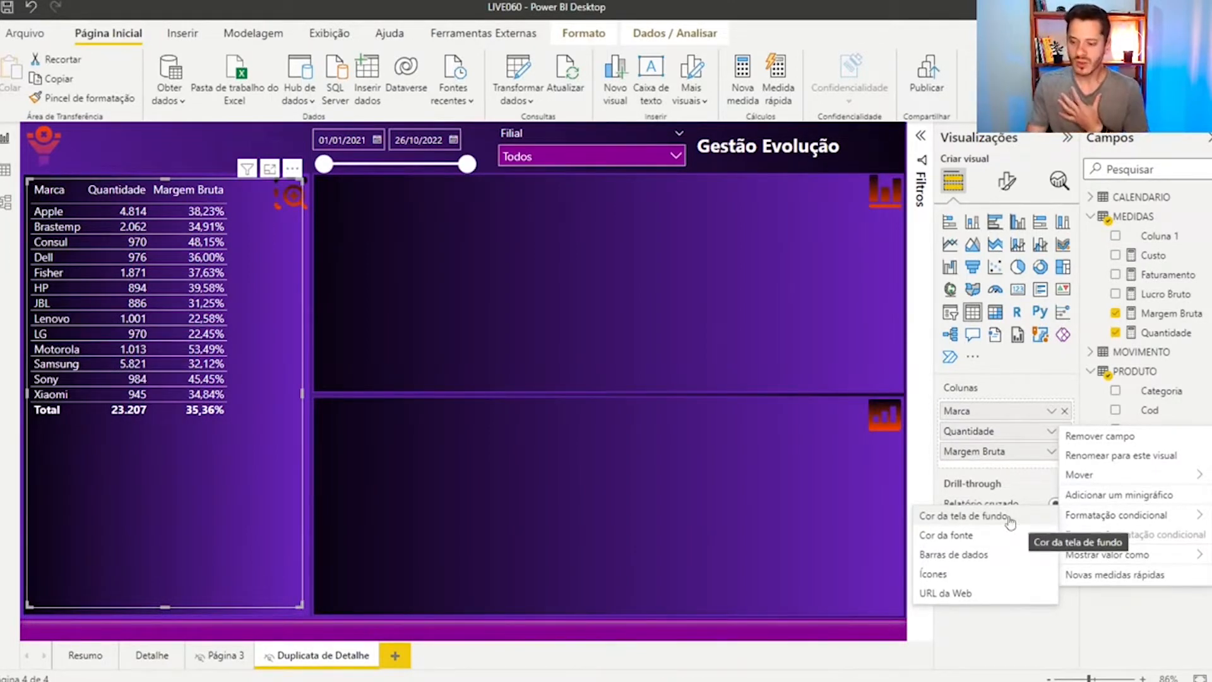
pyautogui.click(971, 519)
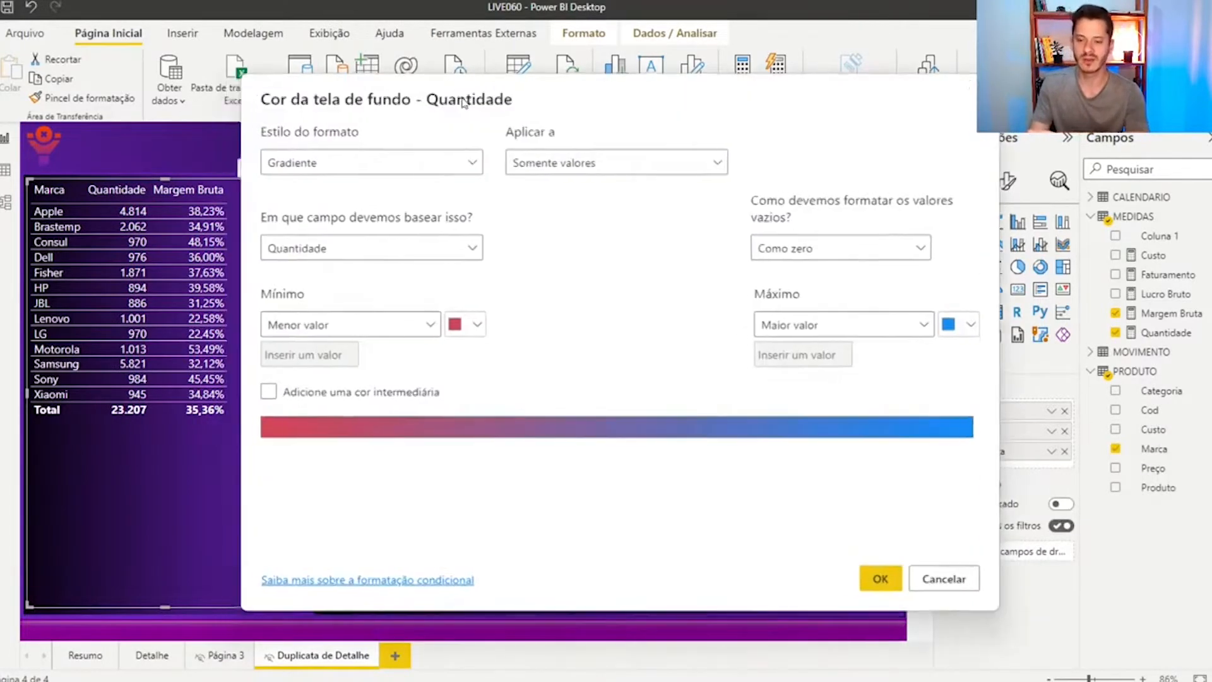
pyautogui.moveTo(463, 103); pyautogui.dragTo(533, 126)
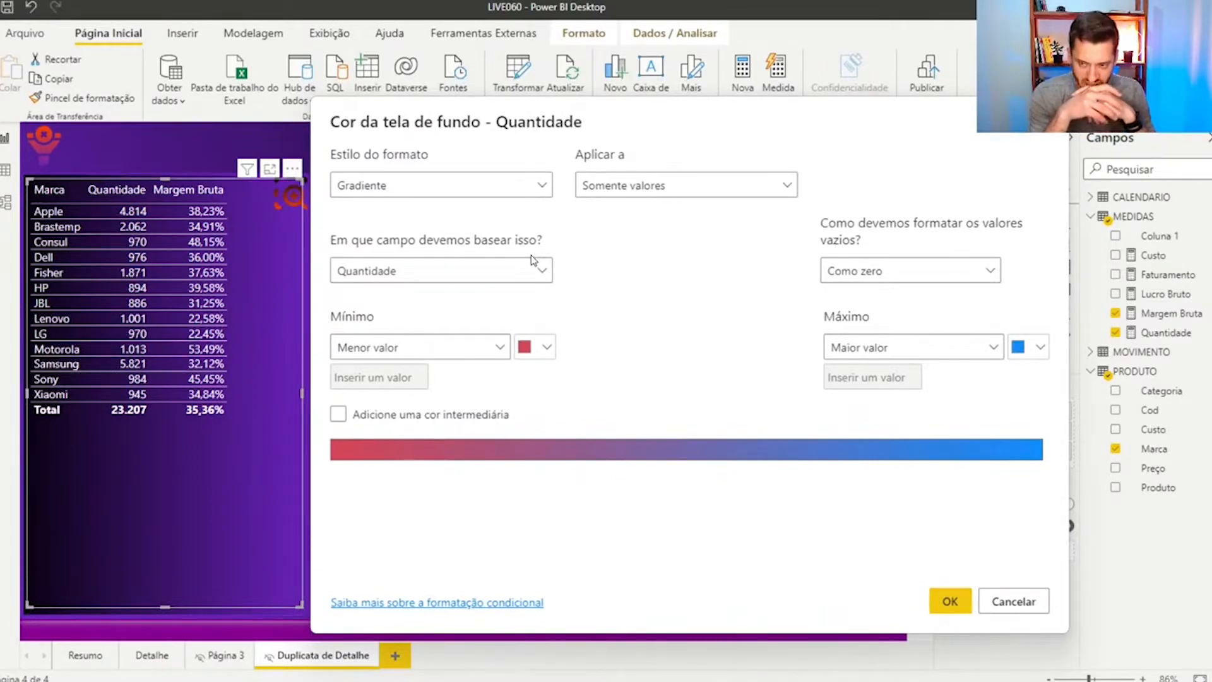
pyautogui.click(440, 189)
pyautogui.click(400, 239)
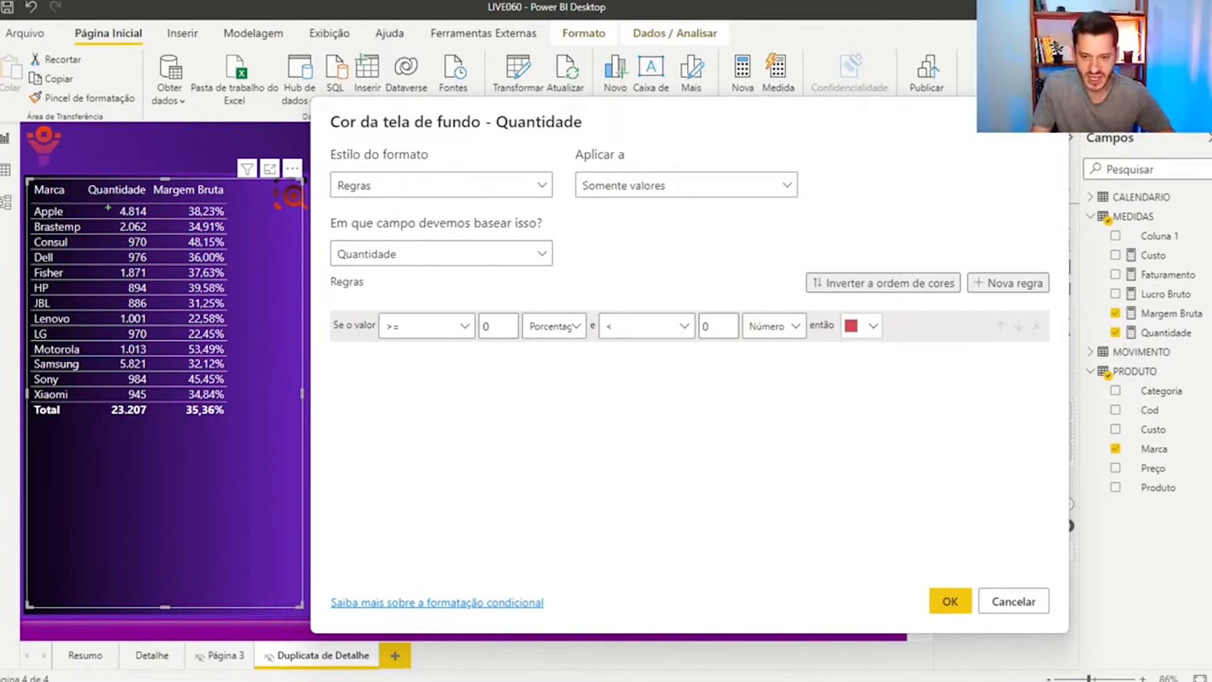
pyautogui.moveTo(84, 181); pyautogui.dragTo(150, 431)
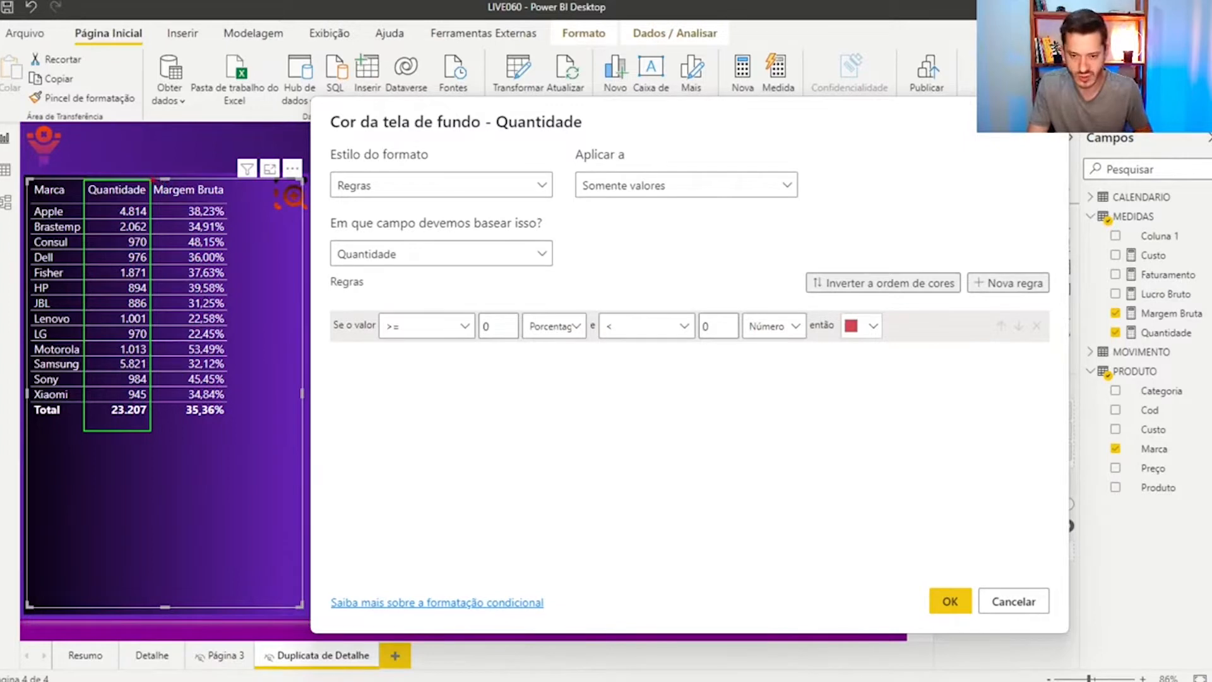
pyautogui.moveTo(153, 181)
pyautogui.mouseDown()
pyautogui.moveTo(234, 277)
pyautogui.moveTo(245, 387)
pyautogui.moveTo(235, 433)
pyautogui.mouseUp()
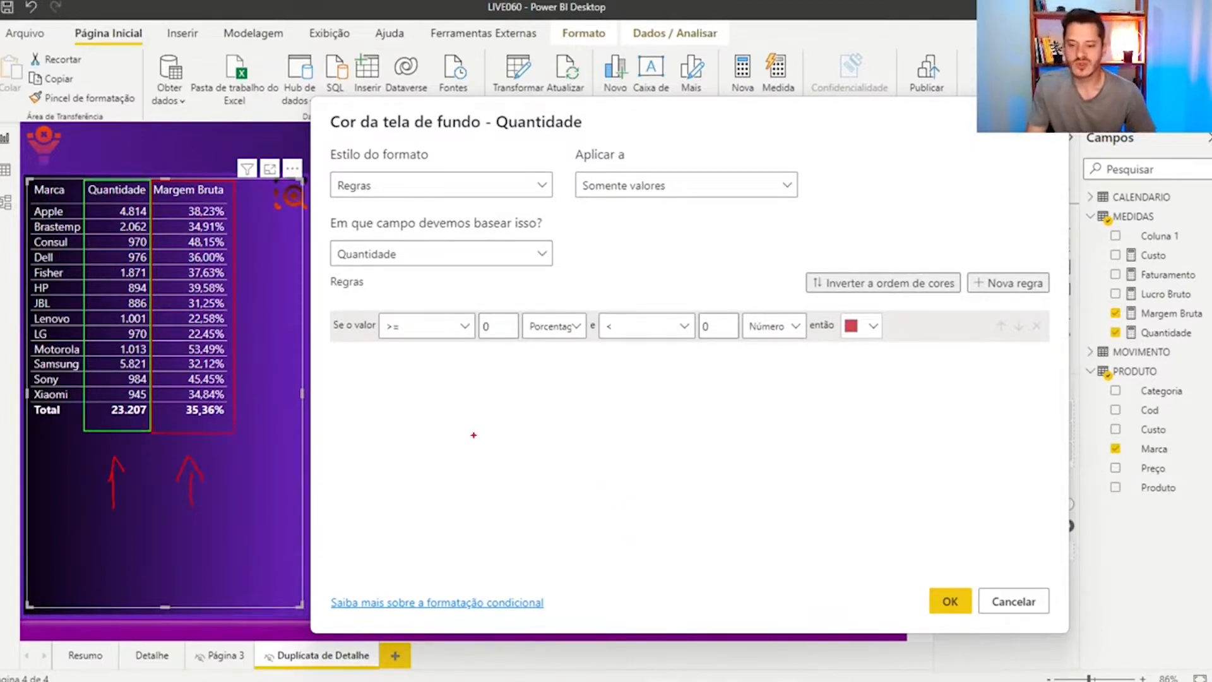
pyautogui.press('Escape')
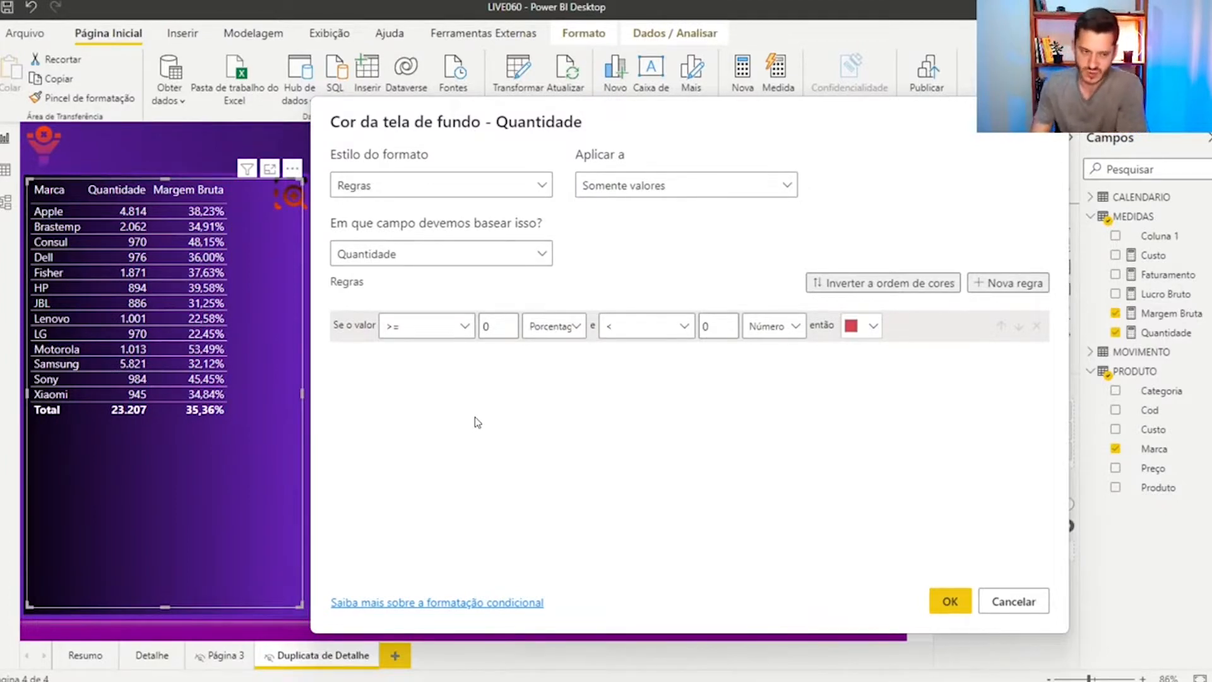
# Base the Quantidade background colour rules on the Margem Bruta measure from the MEDIDAS table
pyautogui.click(446, 259)
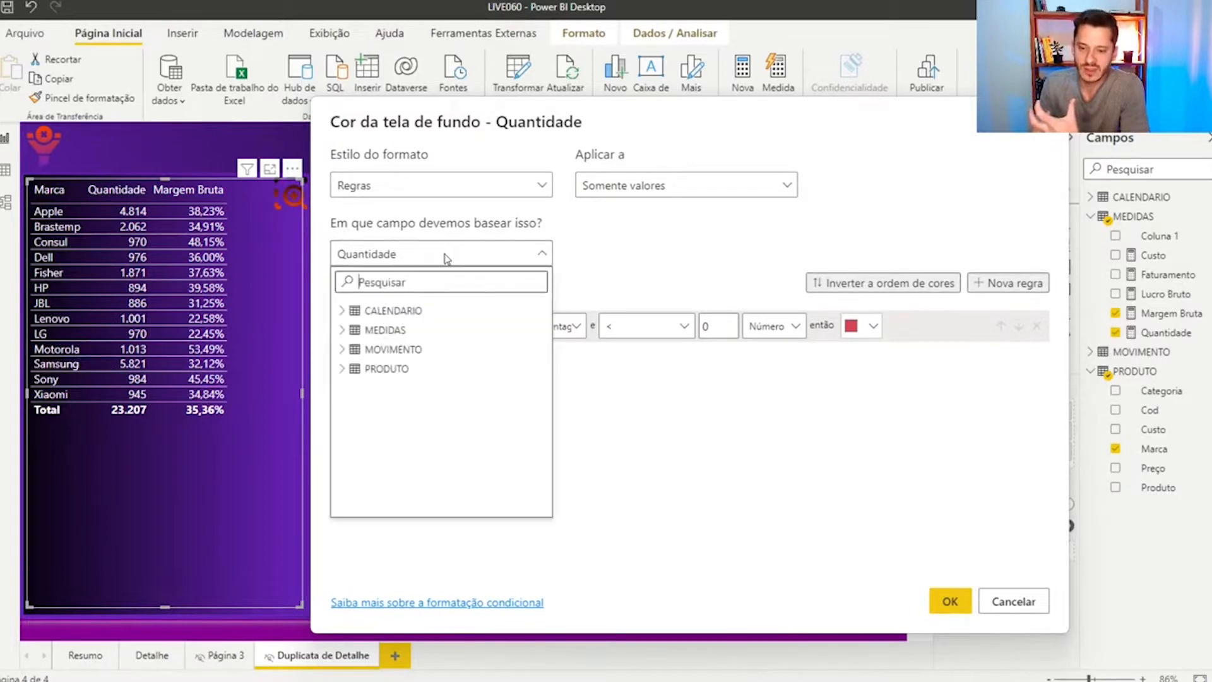
pyautogui.click(632, 265)
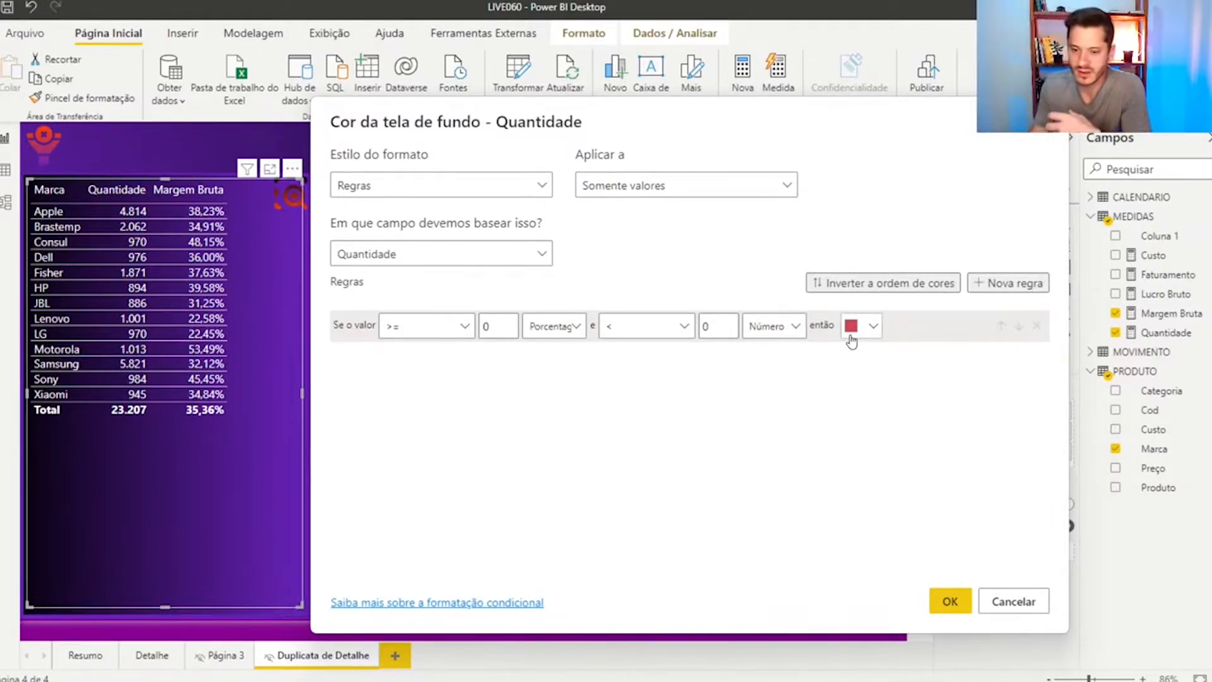
pyautogui.click(520, 259)
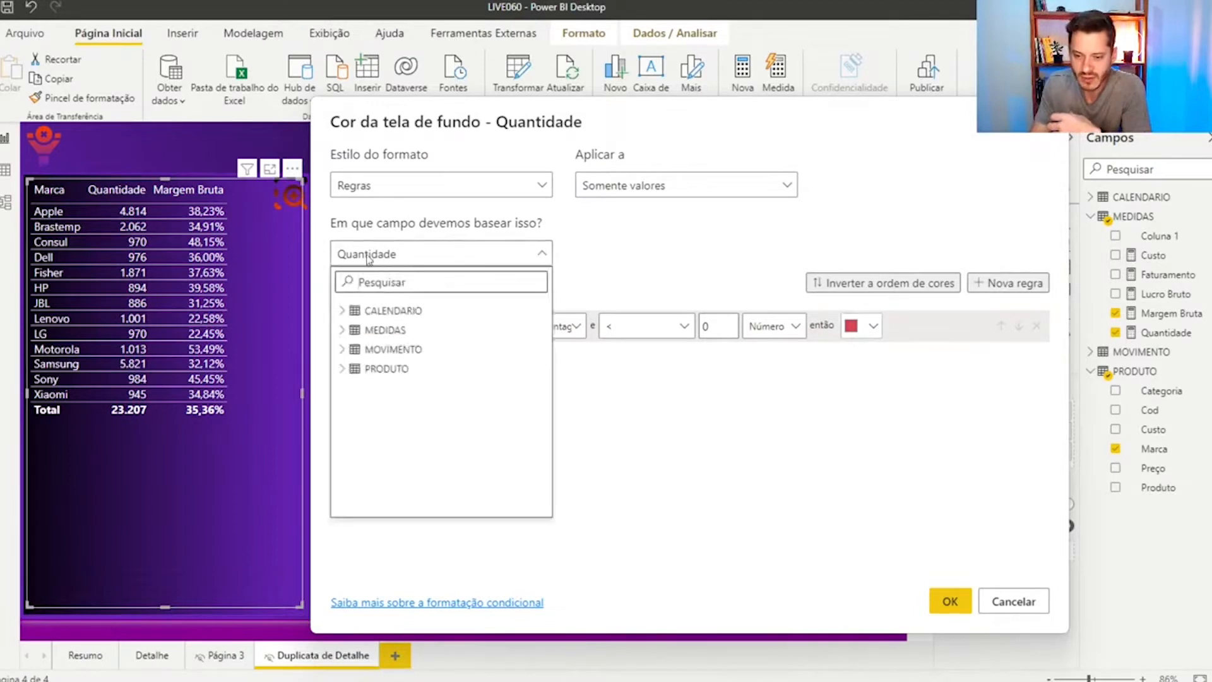
pyautogui.click(343, 331)
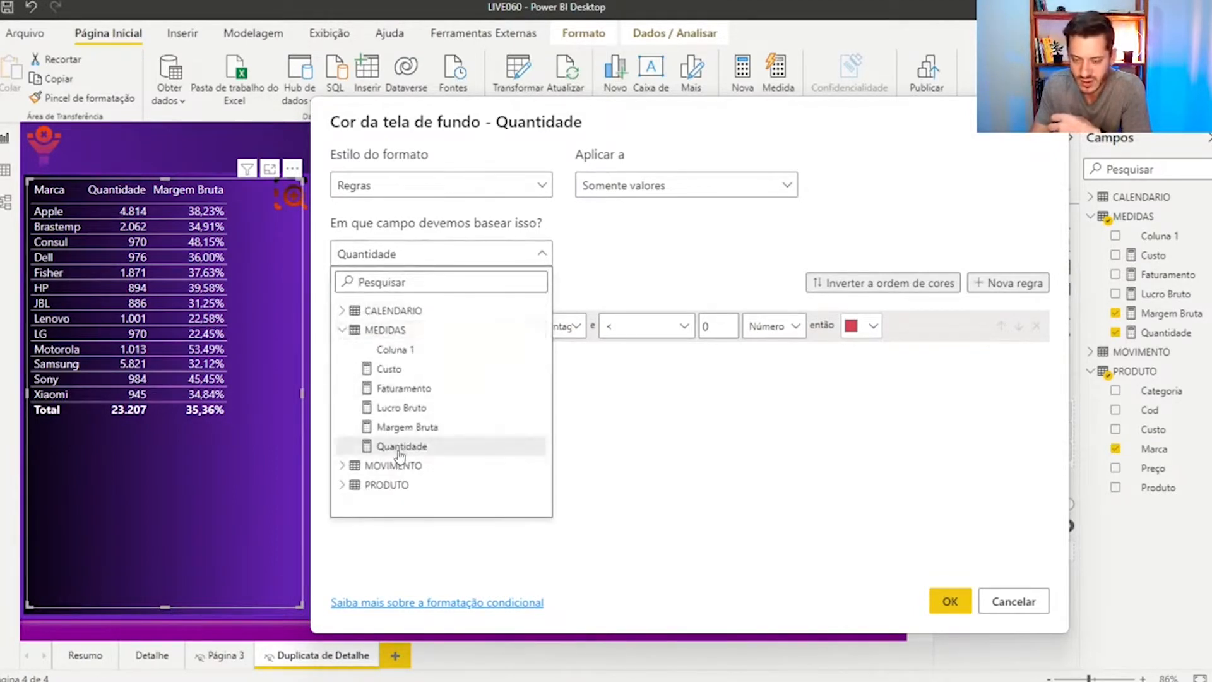
pyautogui.click(391, 428)
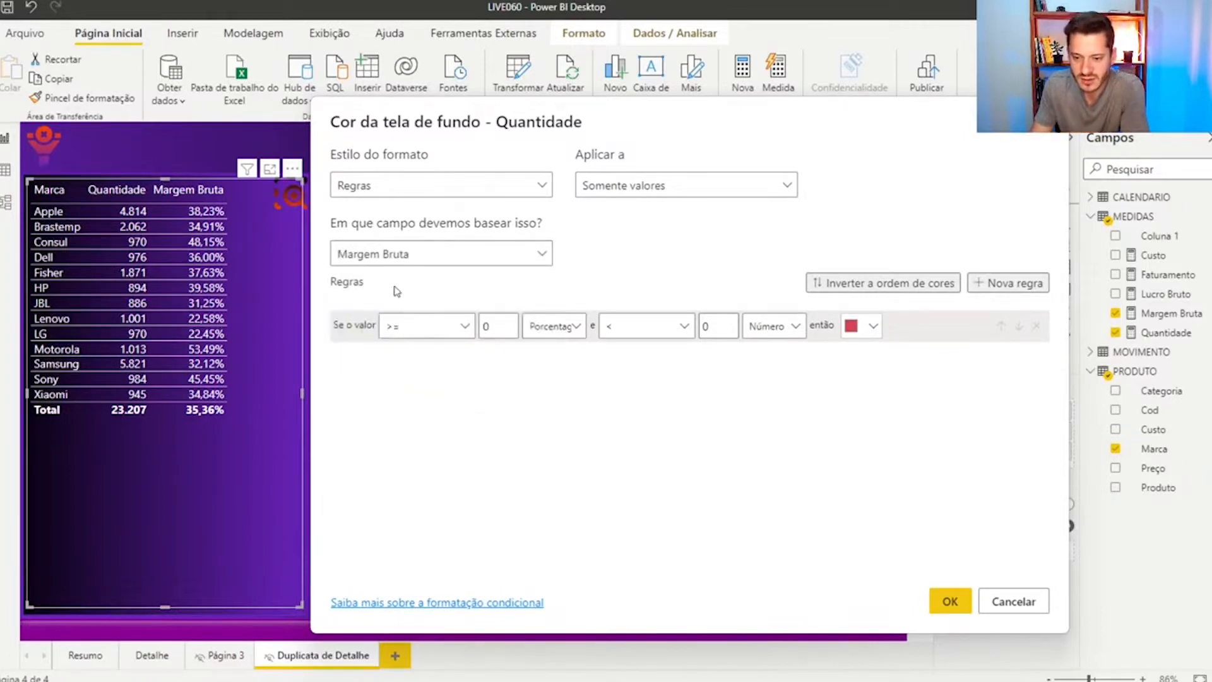
pyautogui.click(406, 256)
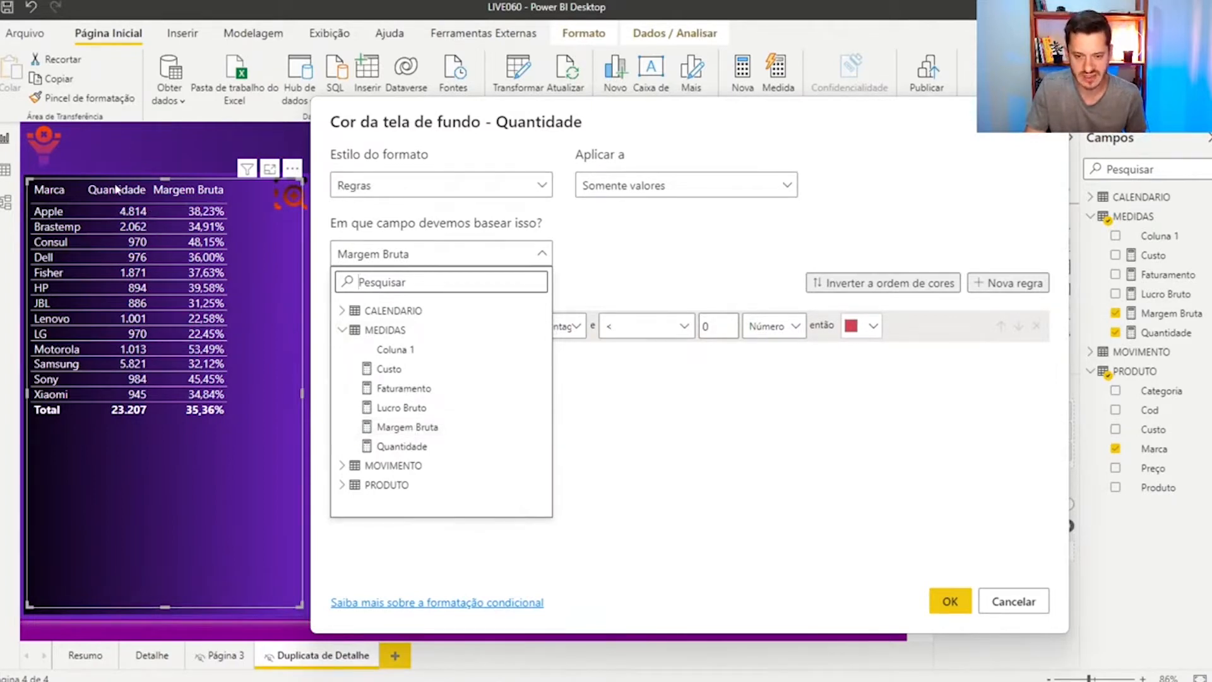
pyautogui.click(396, 430)
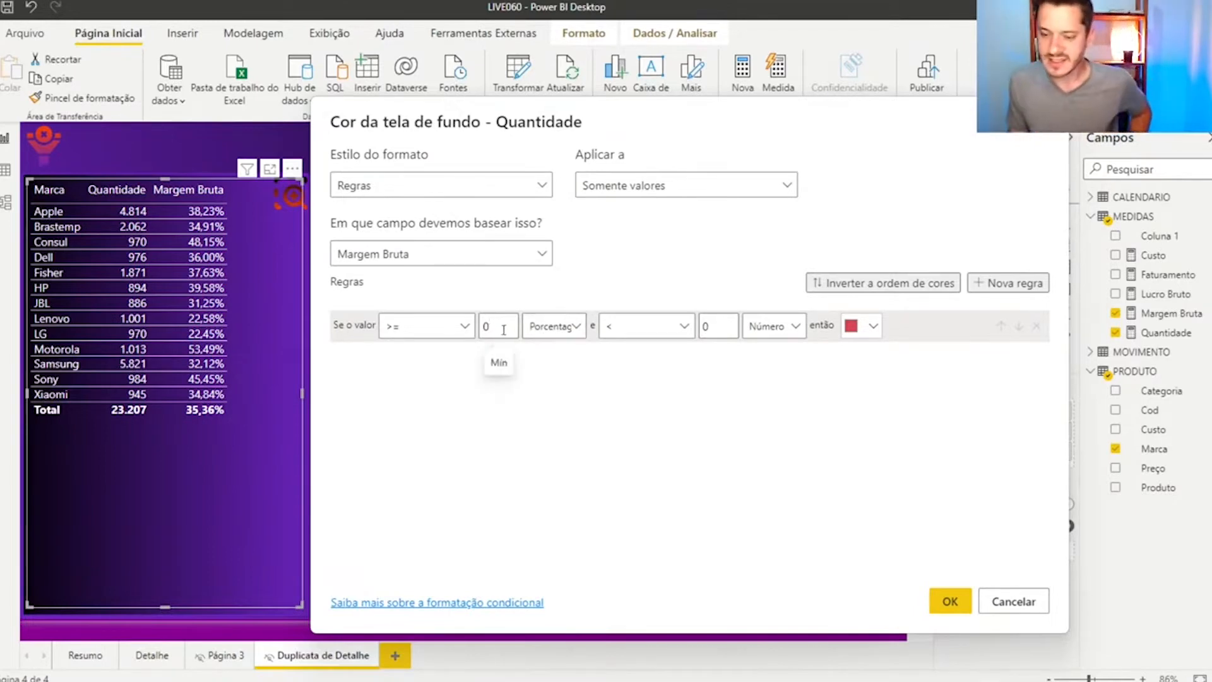
# Set the red rule to apply from Mín up to less than 0,356, with both limits as Número
pyautogui.moveTo(492, 327); pyautogui.dragTo(478, 330)
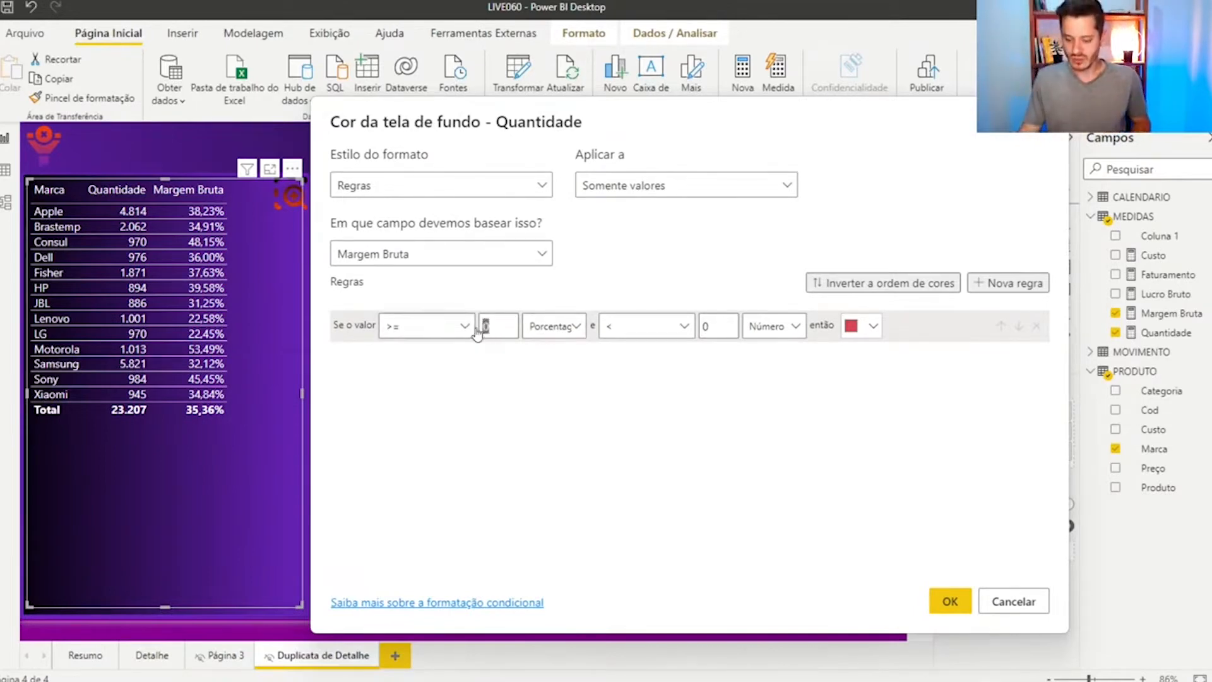
pyautogui.press('BackSpace')
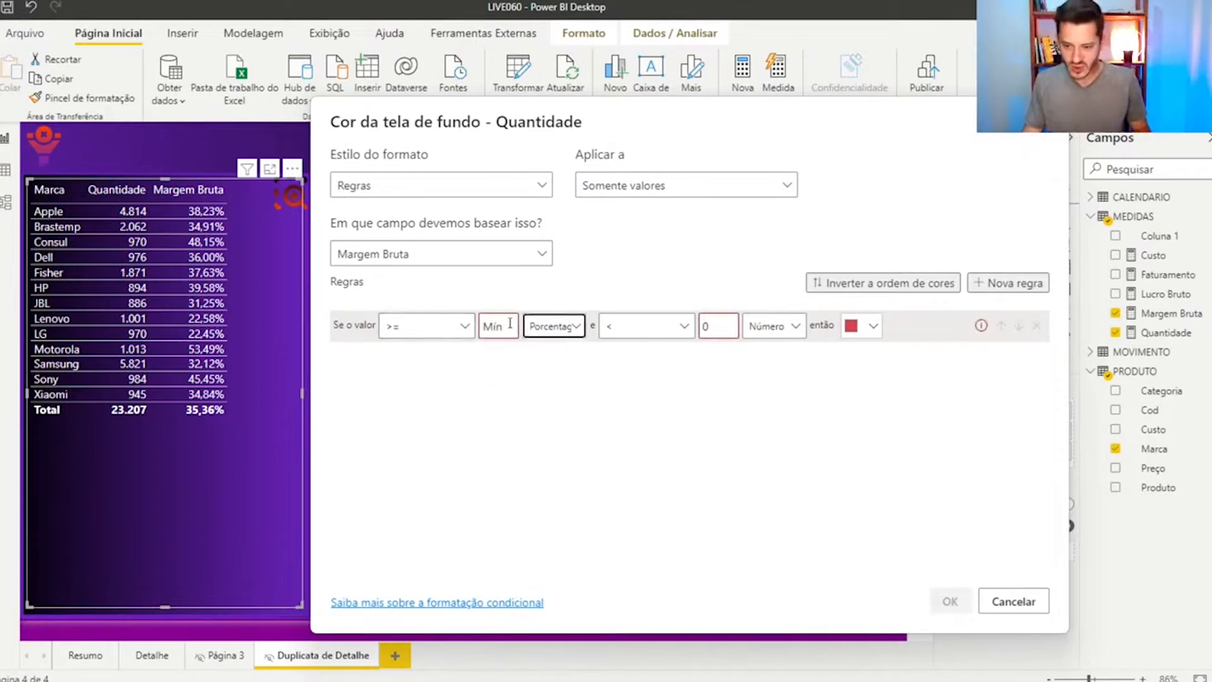
pyautogui.click(555, 327)
pyautogui.click(561, 354)
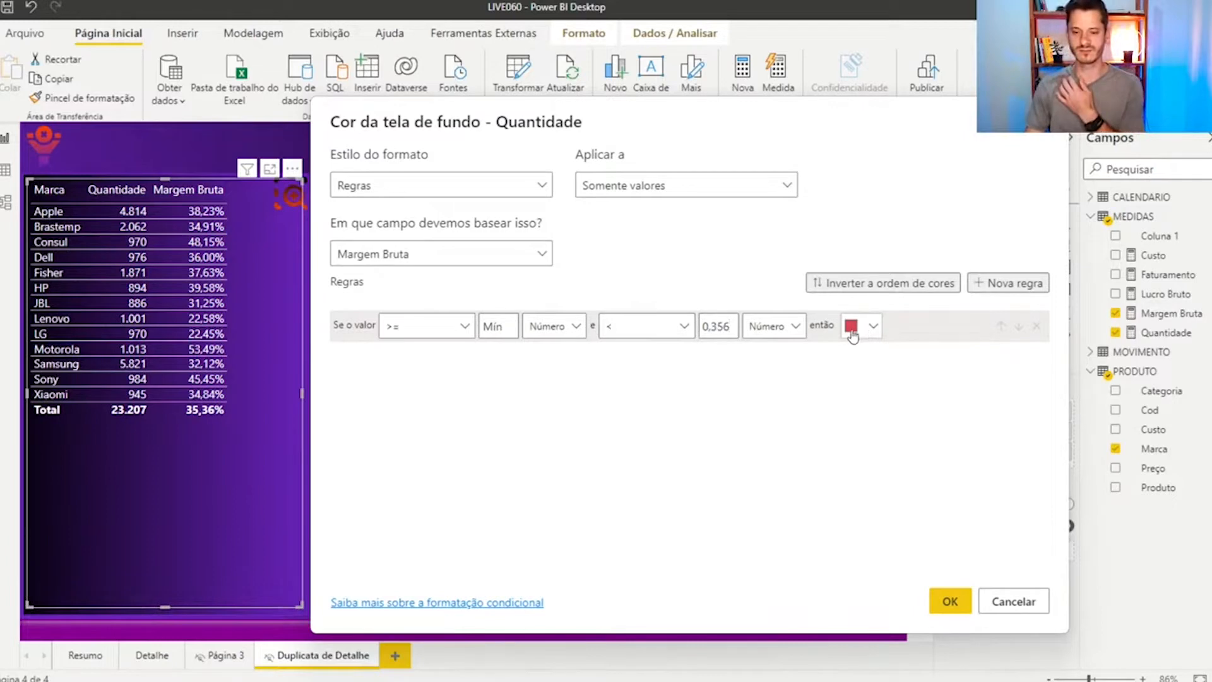
pyautogui.click(998, 283)
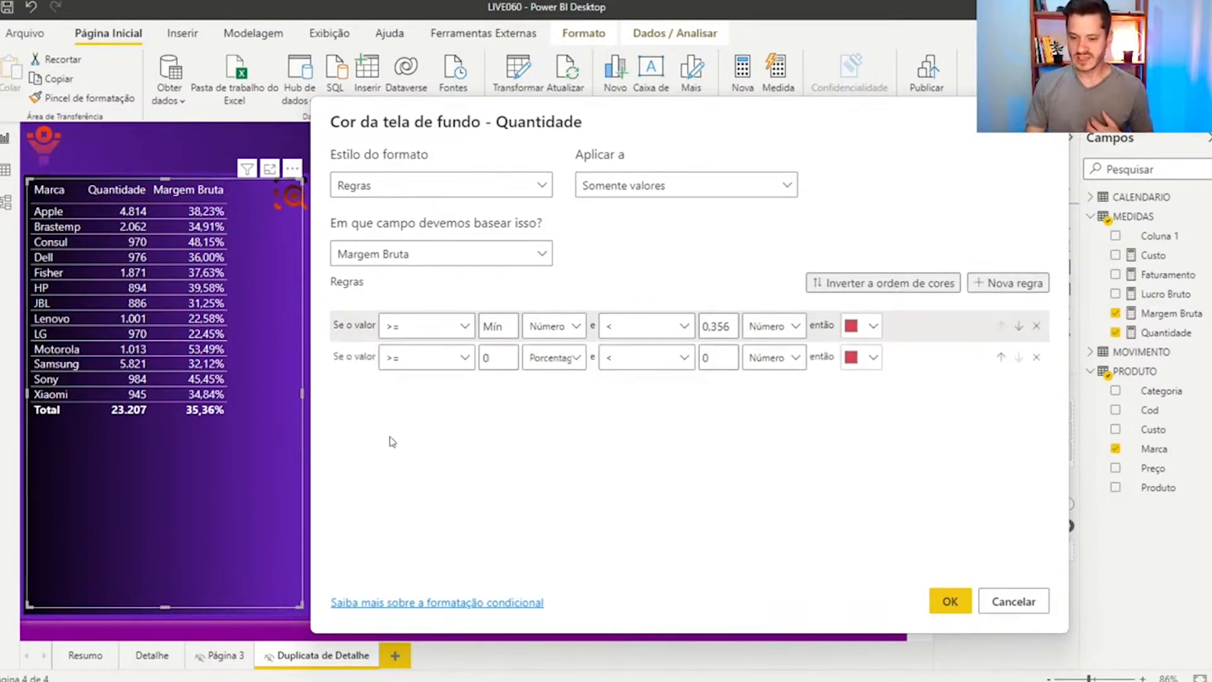
pyautogui.doubleClick(485, 358)
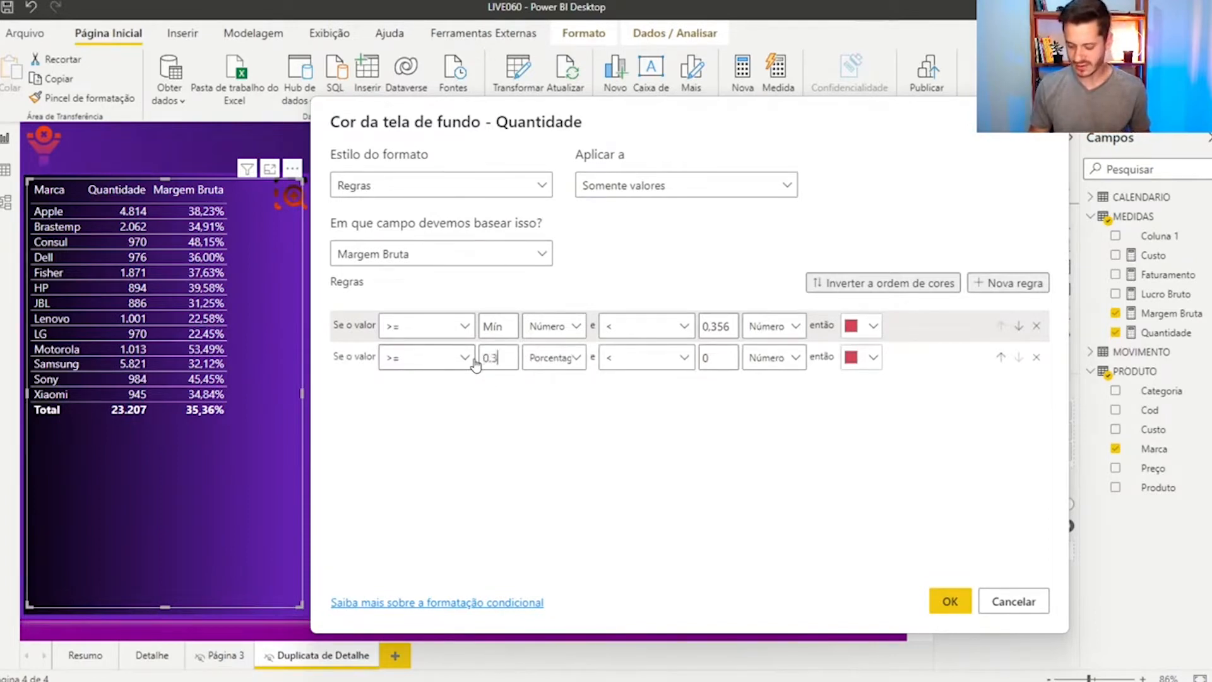
pyautogui.click(1037, 358)
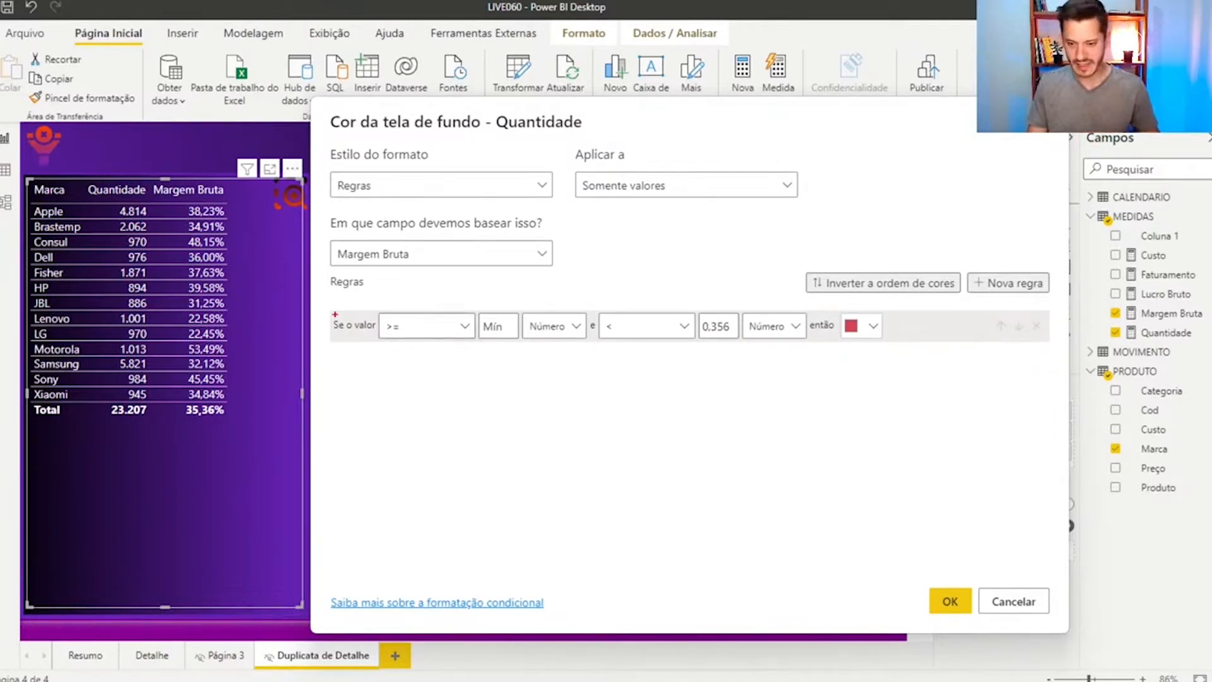
pyautogui.moveTo(322, 308)
pyautogui.mouseDown()
pyautogui.moveTo(815, 343)
pyautogui.moveTo(1058, 343)
pyautogui.mouseUp()
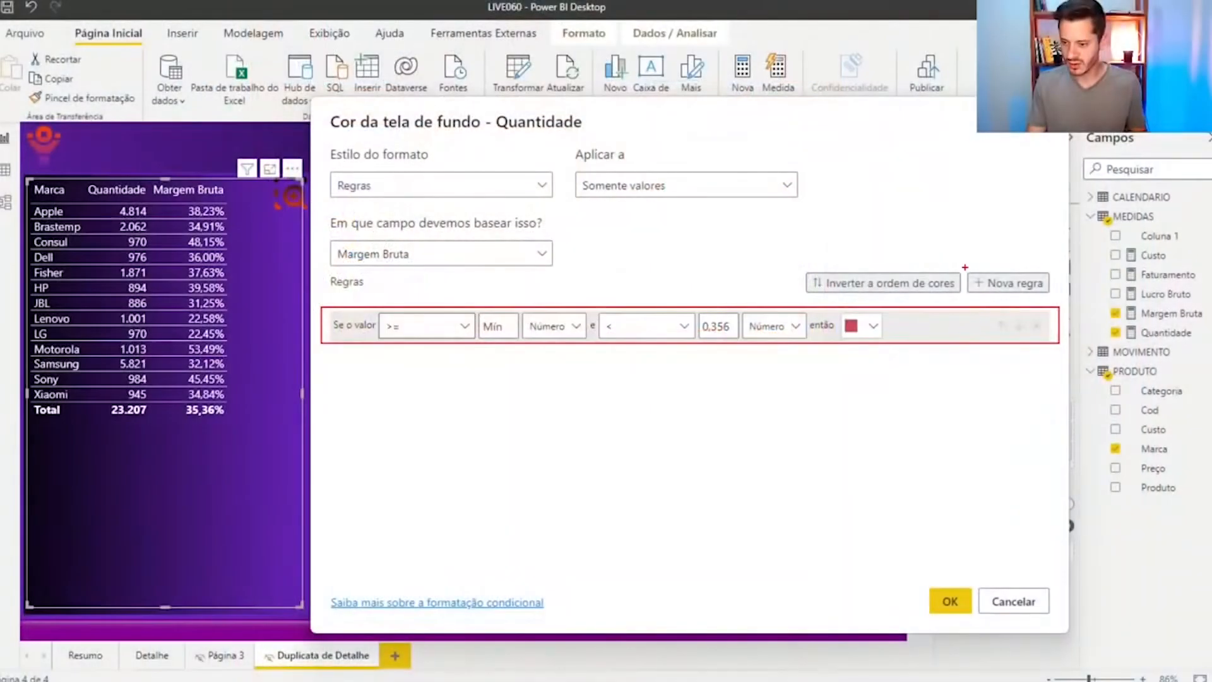
# Add a second rule colouring values from 0,356 to below Máx green, both limits as Número, and apply the formatting
pyautogui.click(1010, 282)
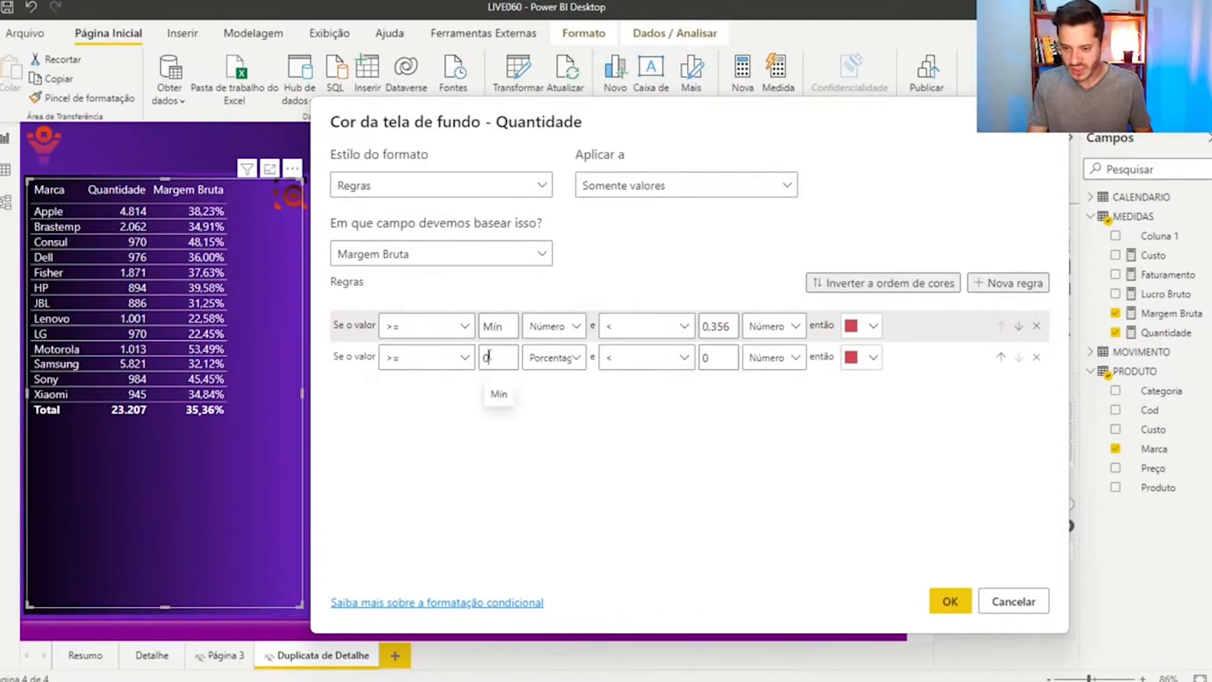
pyautogui.moveTo(491, 358); pyautogui.dragTo(477, 361)
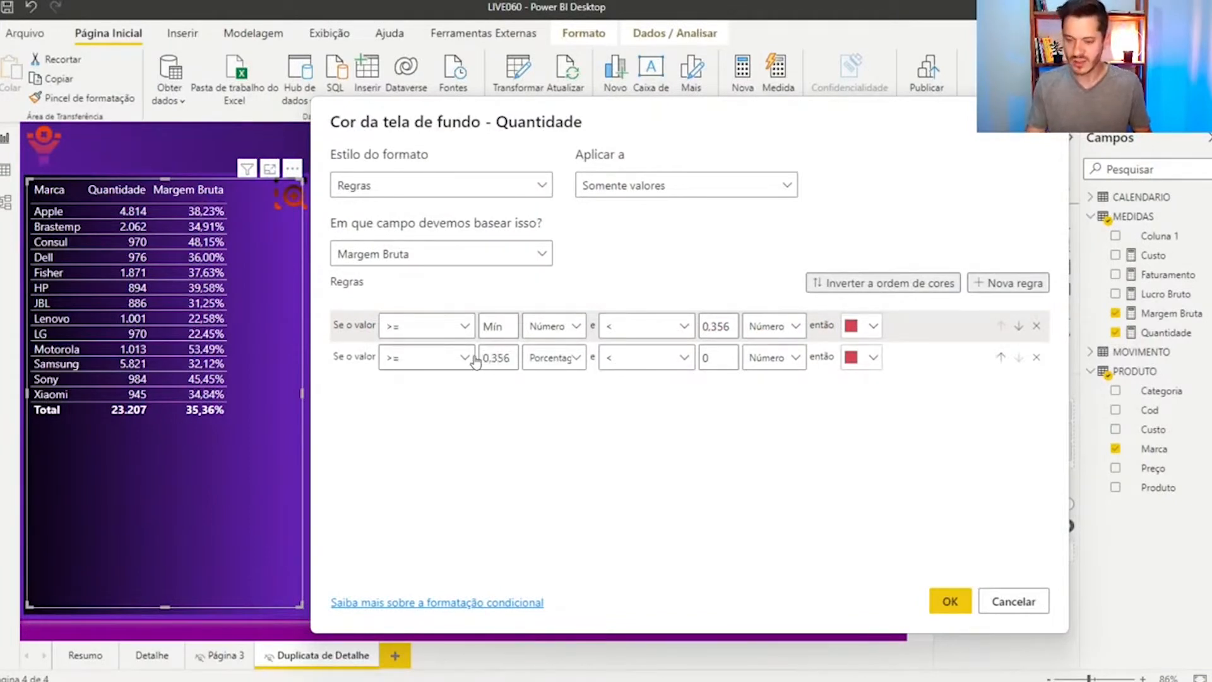
pyautogui.click(554, 358)
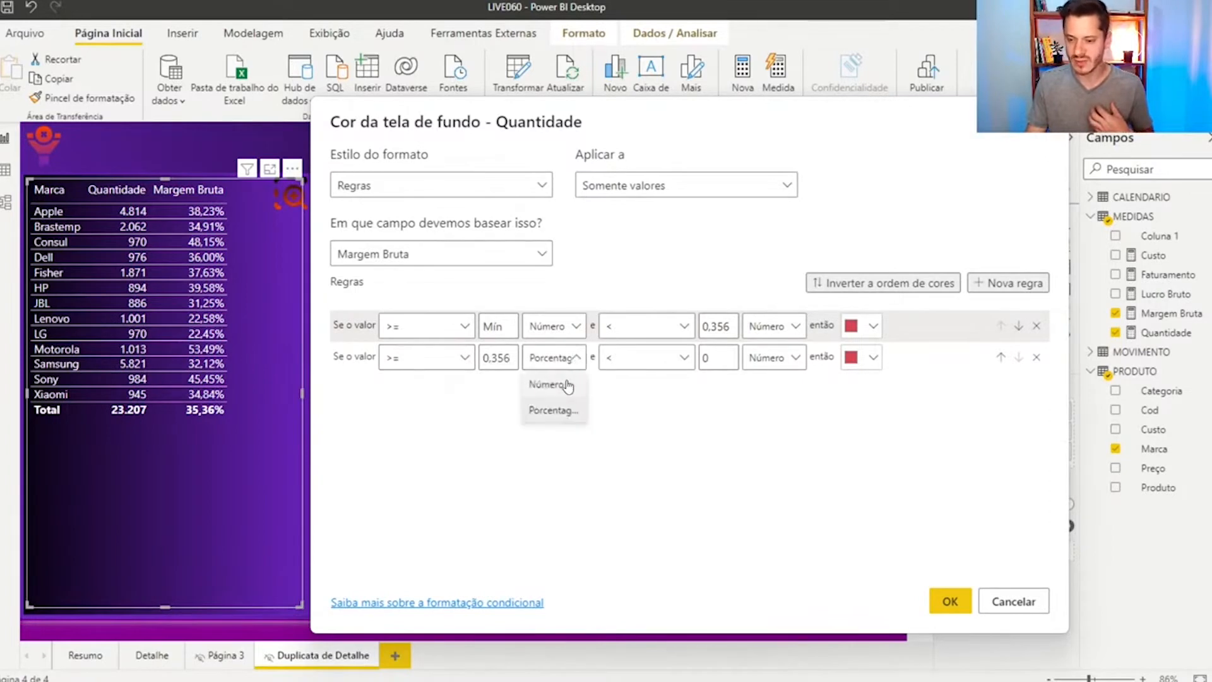
pyautogui.click(569, 385)
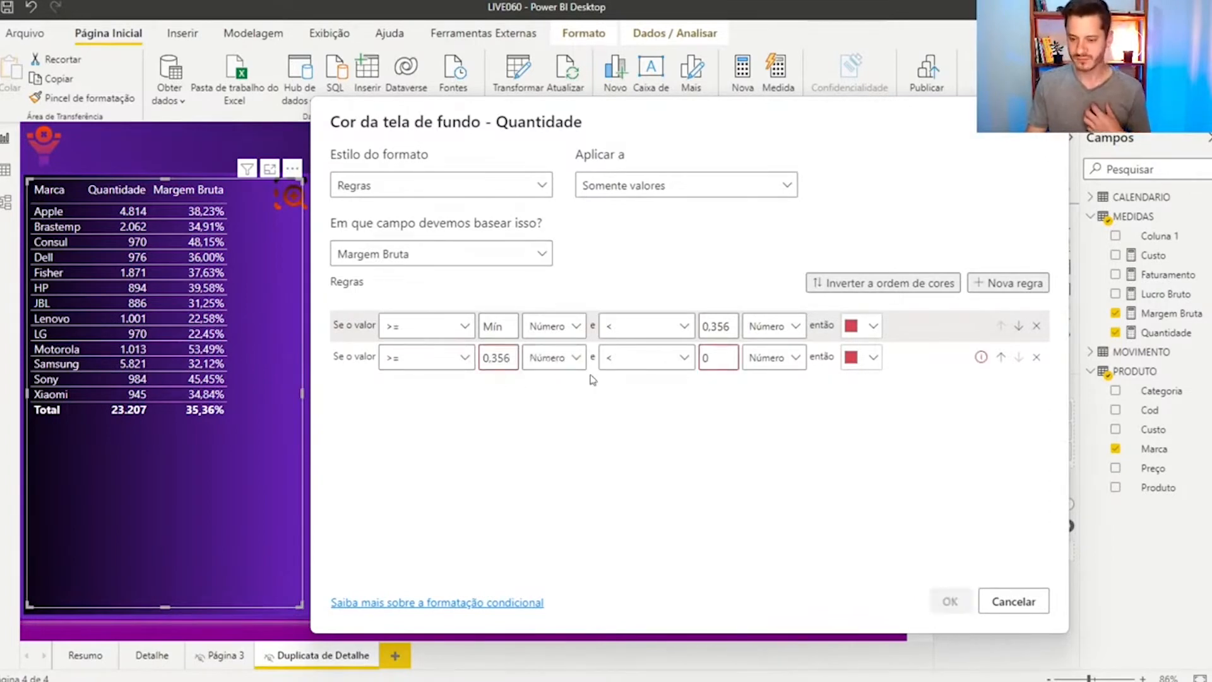
pyautogui.click(720, 355)
pyautogui.press('BackSpace')
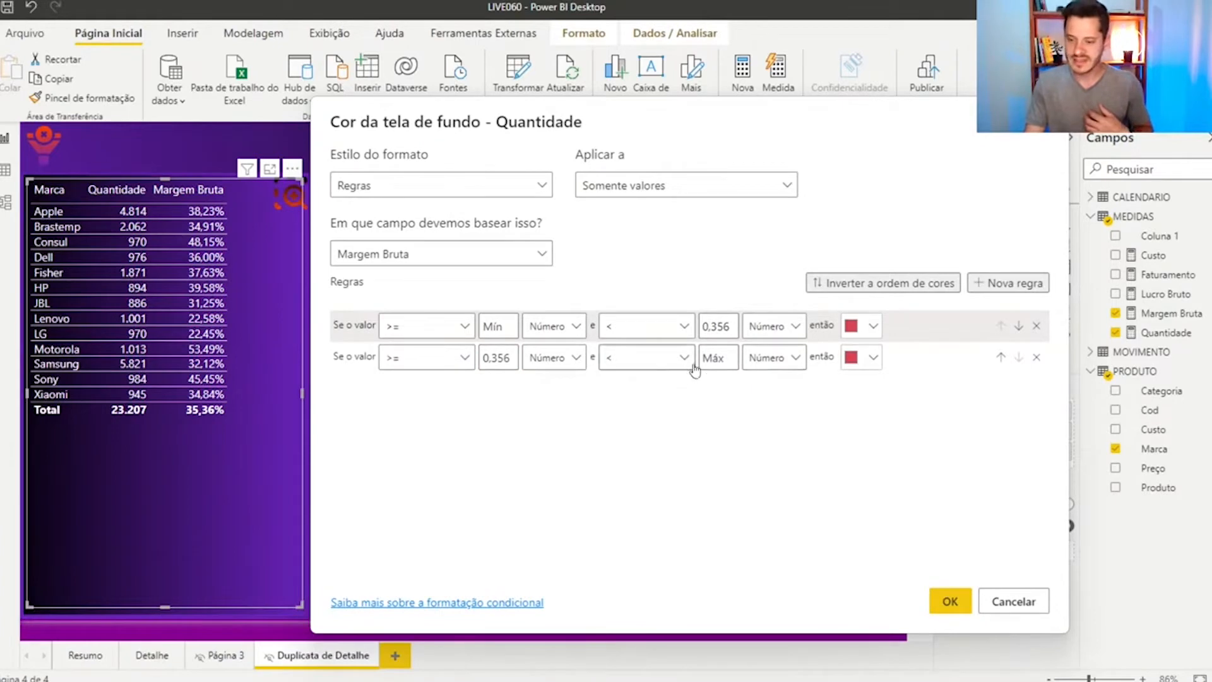
pyautogui.click(874, 357)
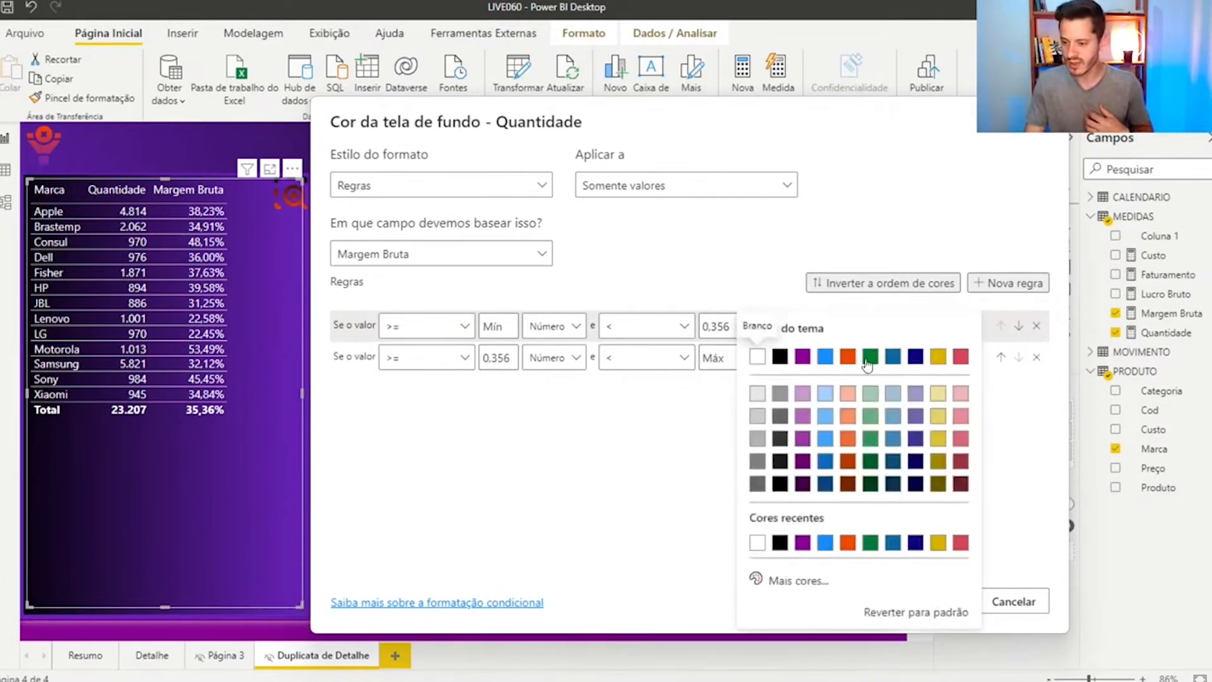
pyautogui.click(869, 355)
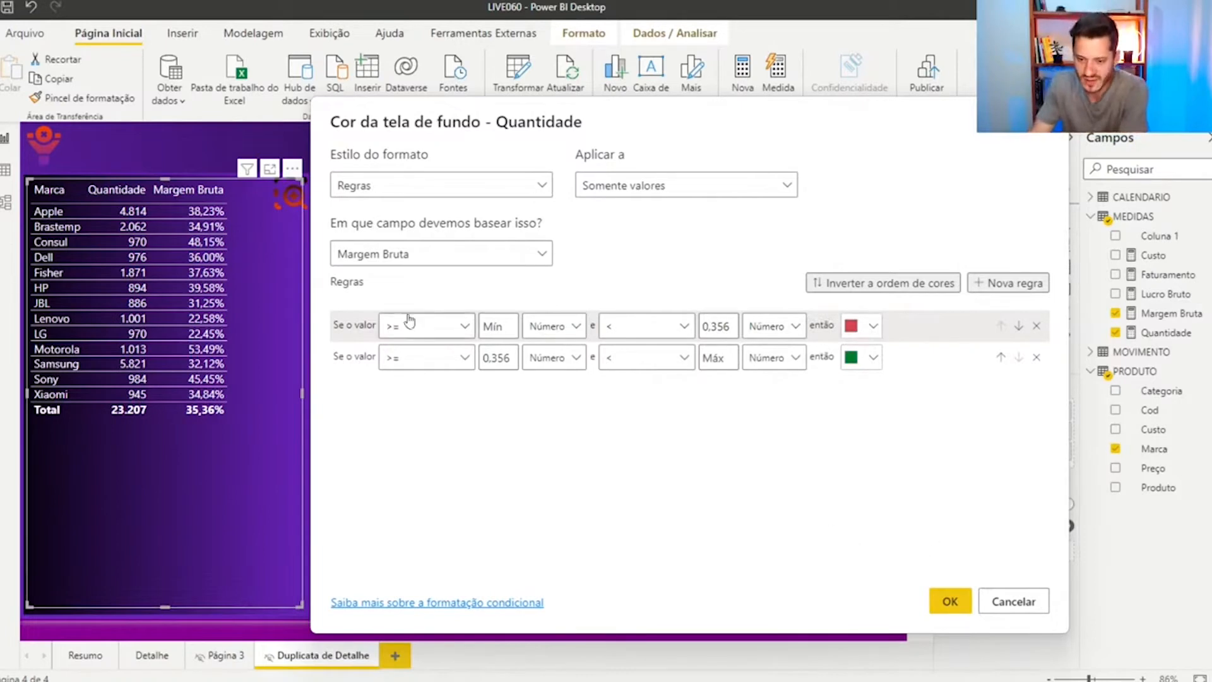
pyautogui.click(949, 601)
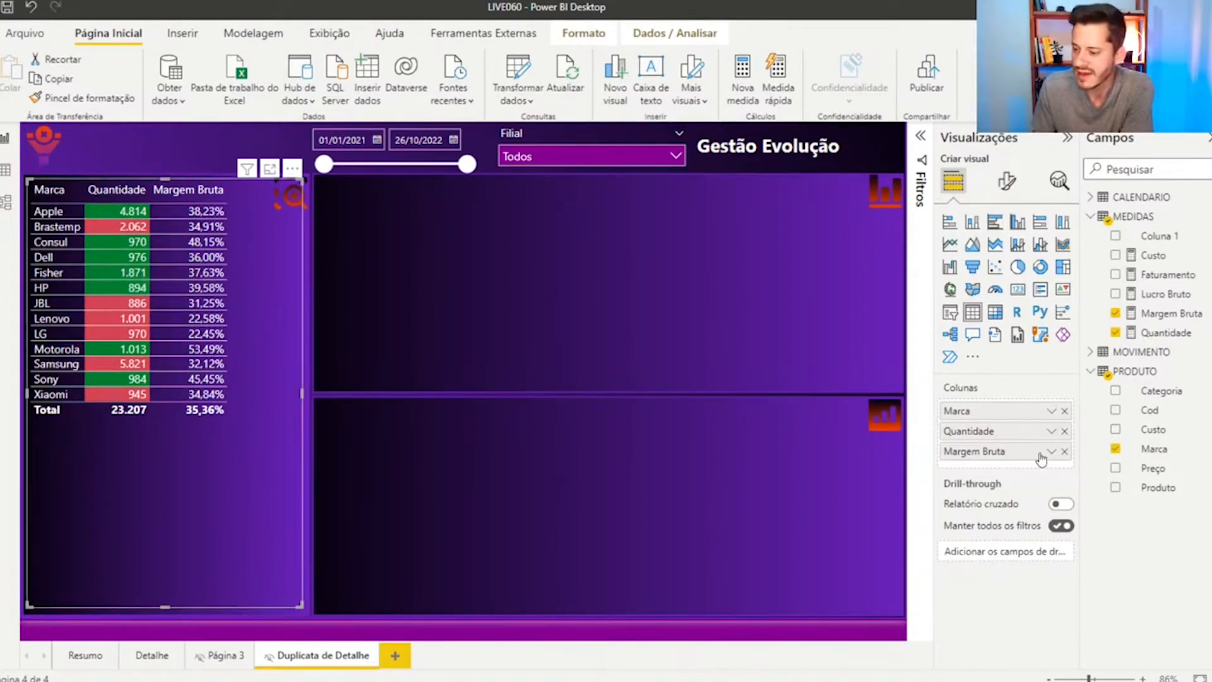
# Take the Margem Bruta column out of the table, add it back, and leave it removed
pyautogui.click(1065, 452)
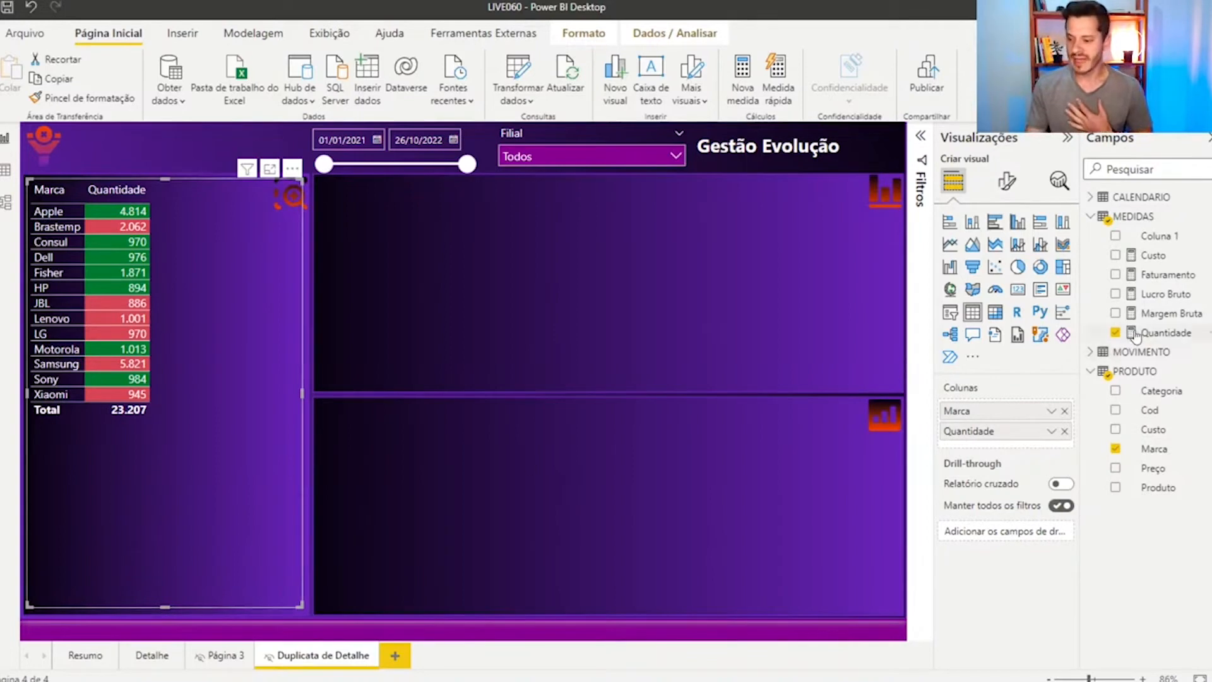
pyautogui.moveTo(1153, 317); pyautogui.dragTo(191, 468)
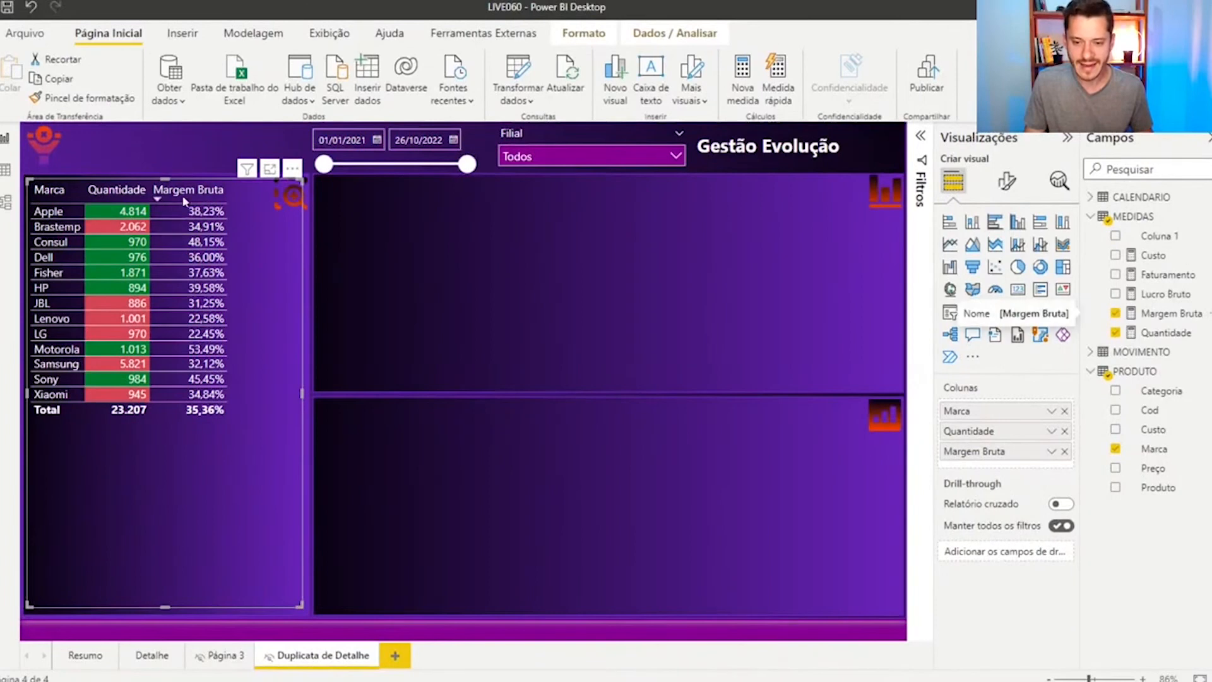
pyautogui.click(1066, 452)
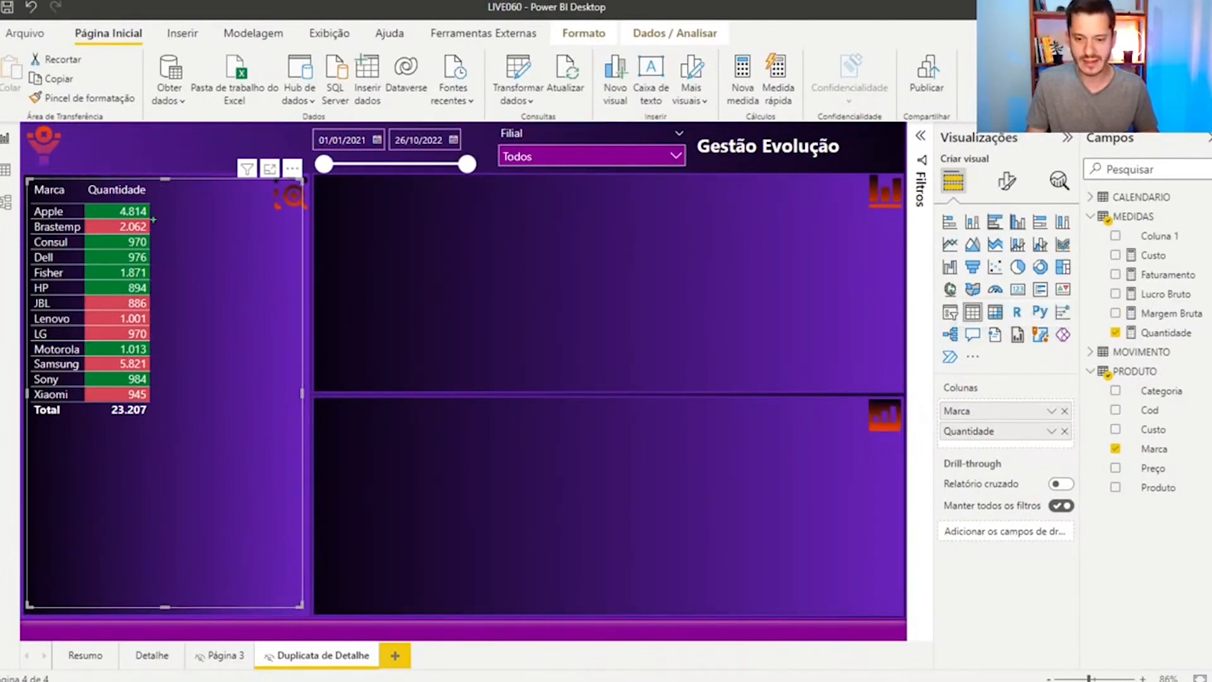
pyautogui.moveTo(152, 203)
pyautogui.mouseDown()
pyautogui.moveTo(214, 308)
pyautogui.moveTo(240, 406)
pyautogui.mouseUp()
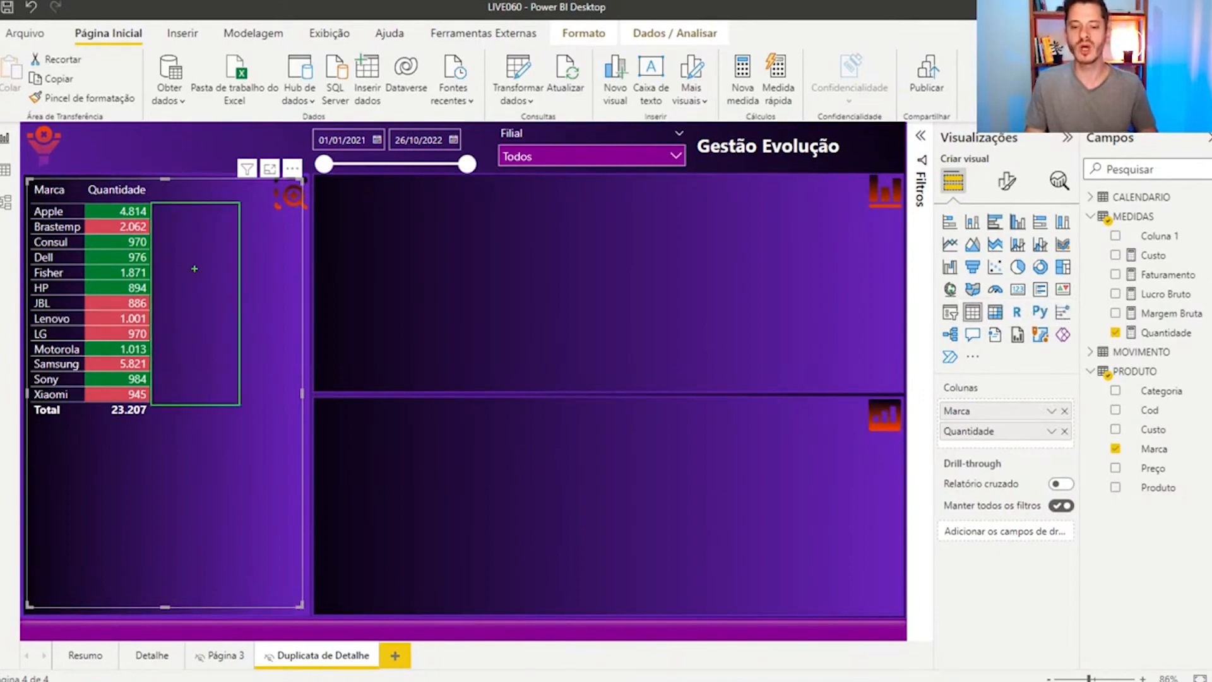